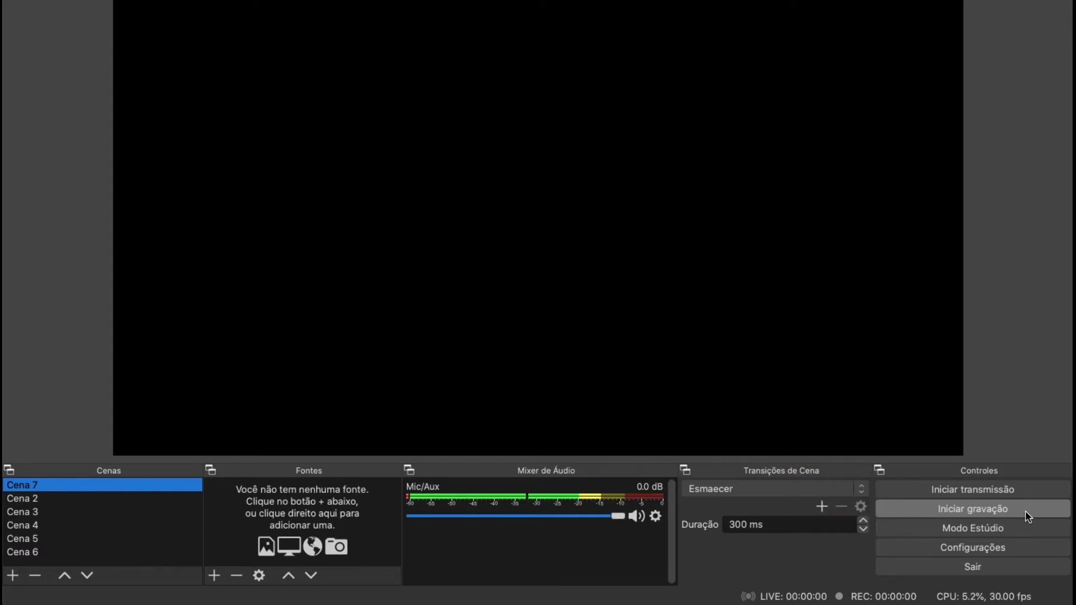
# Turn Studio Mode on to see the preview and program views, and turn it off again
pyautogui.click(998, 532)
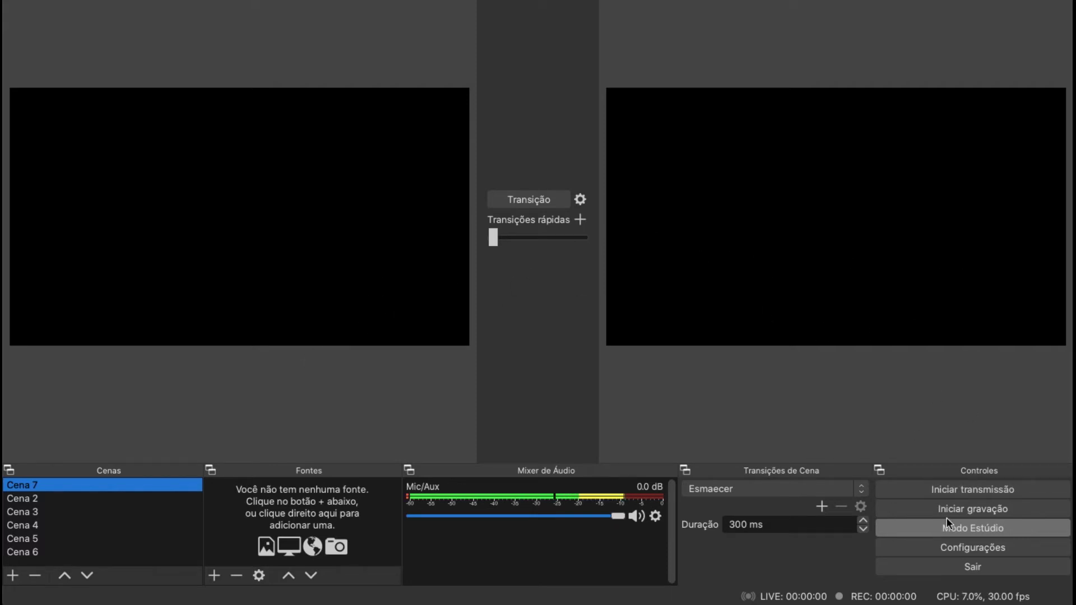
pyautogui.click(980, 532)
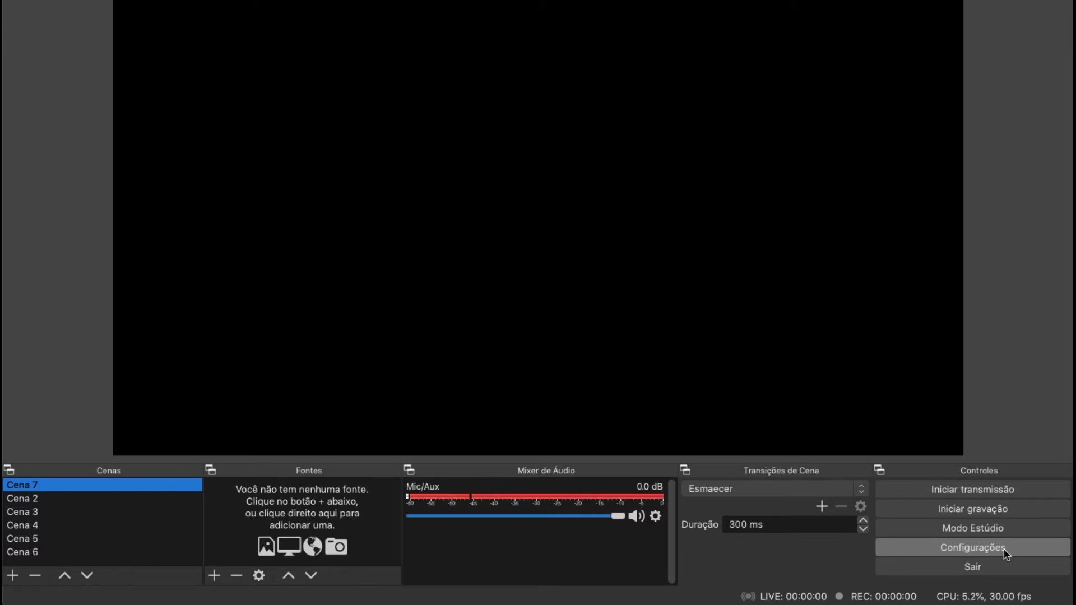
# Open the settings, toggle the startup update check, and look through the remaining general options down to the multiview section
pyautogui.click(1006, 554)
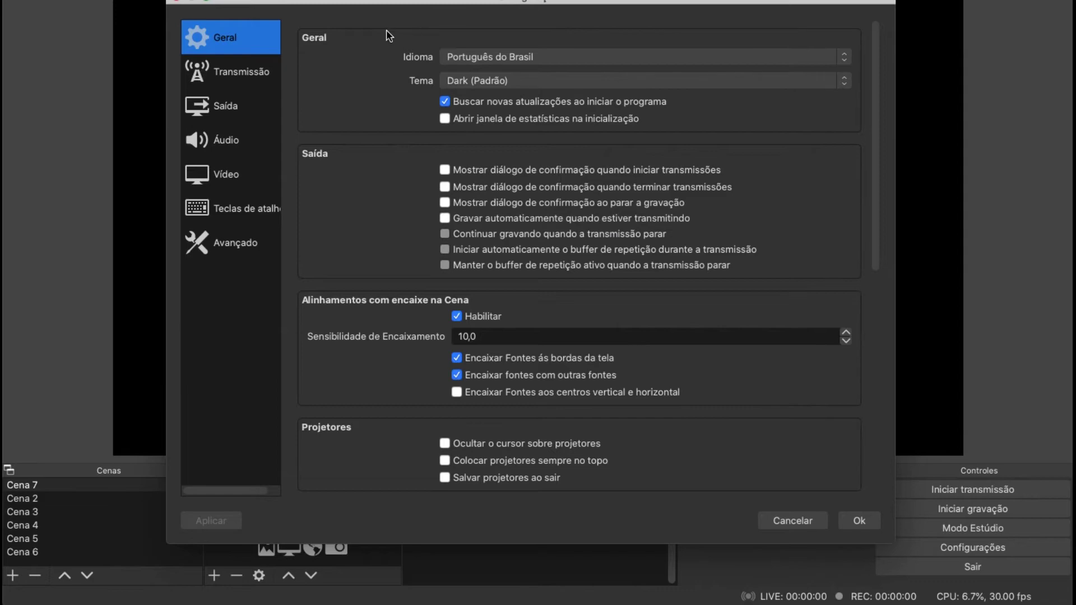
pyautogui.click(435, 100)
pyautogui.scroll(-3, 396, 173)
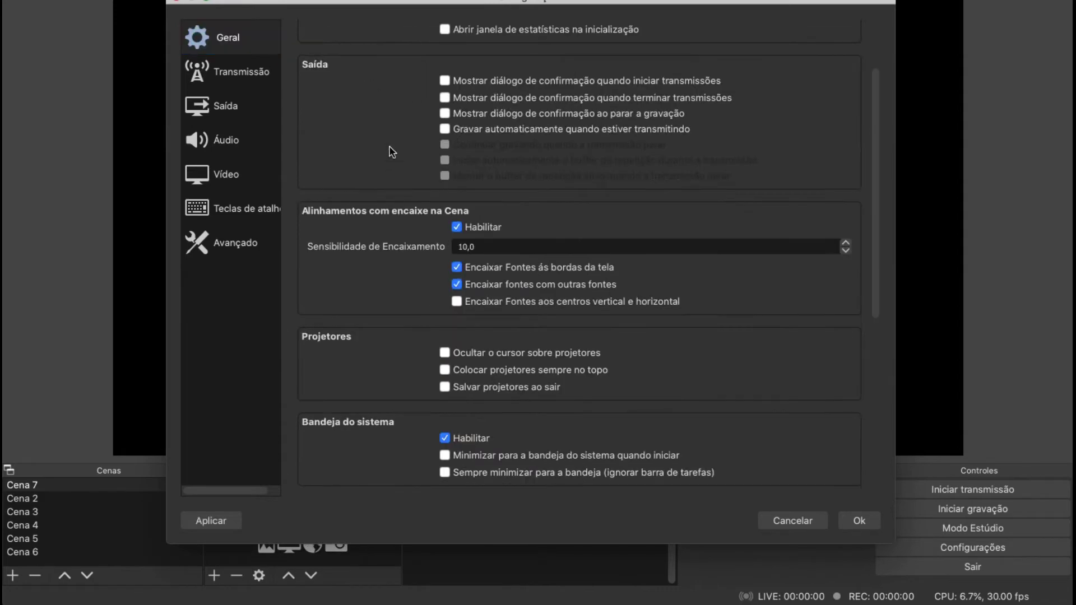
pyautogui.scroll(-5, 383, 110)
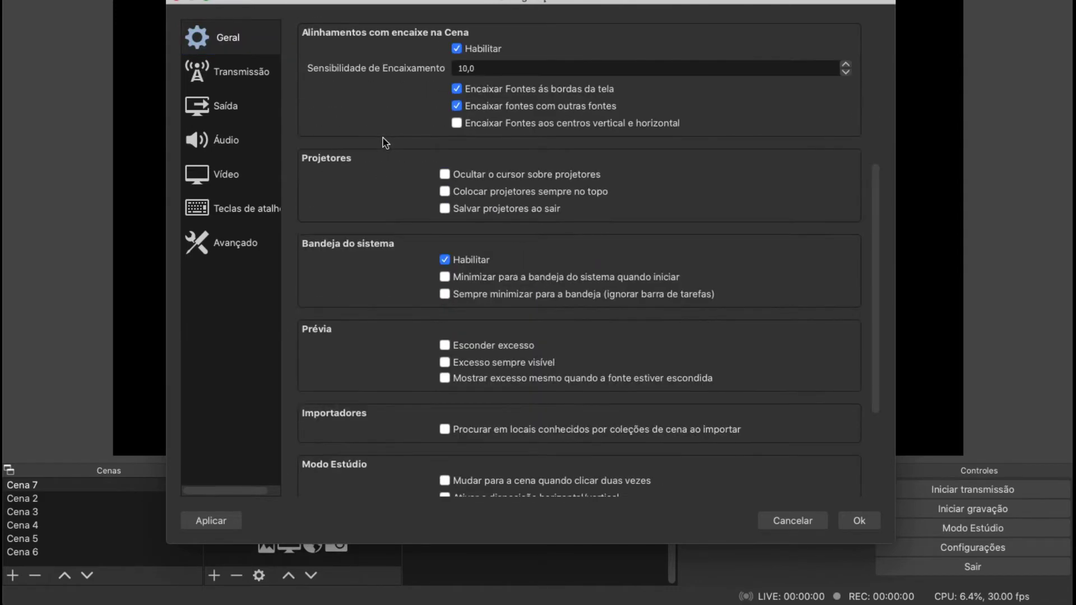
pyautogui.scroll(-3, 386, 143)
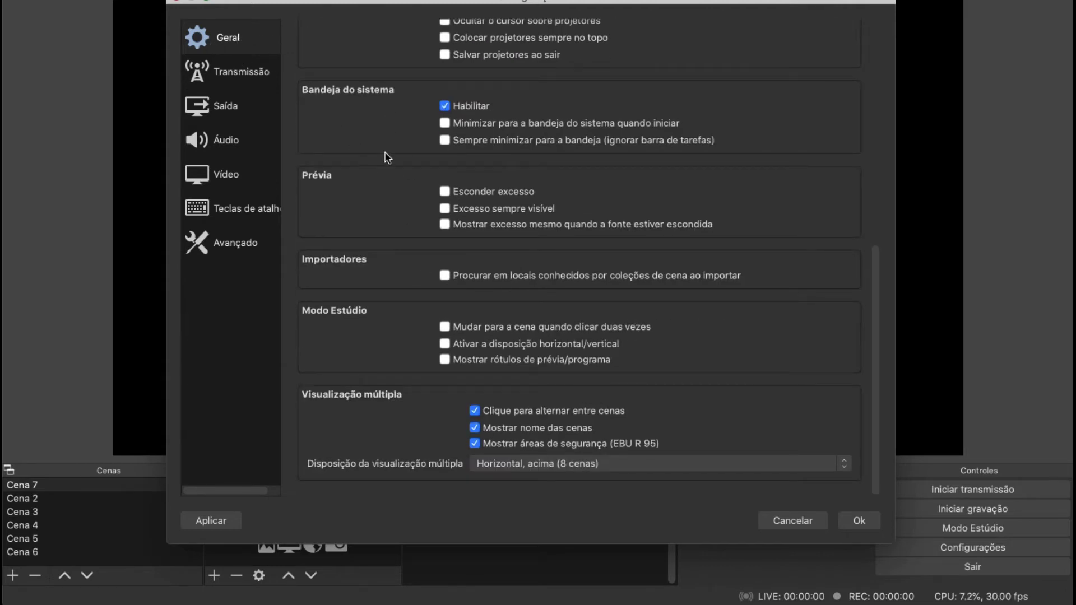
pyautogui.scroll(5, 386, 157)
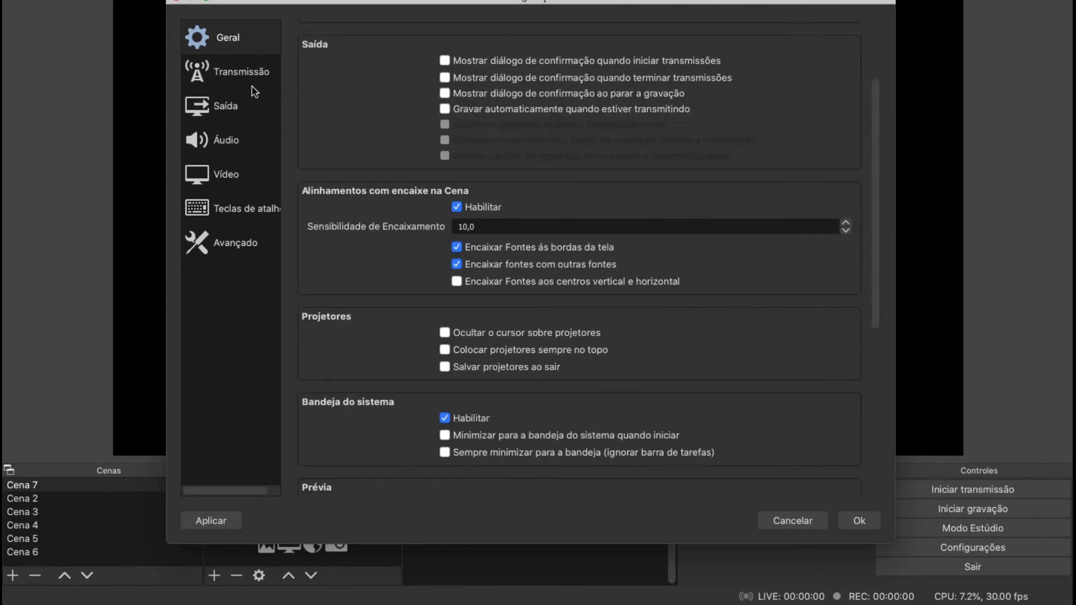
# In the streaming settings, look at the available services and select Facebook Live
pyautogui.click(218, 75)
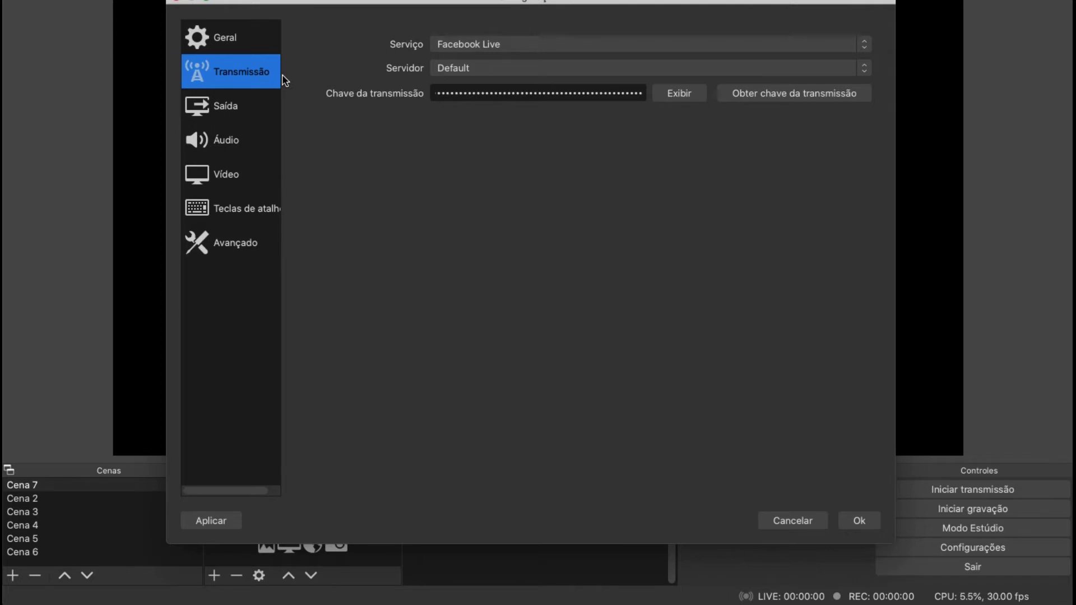
pyautogui.click(521, 44)
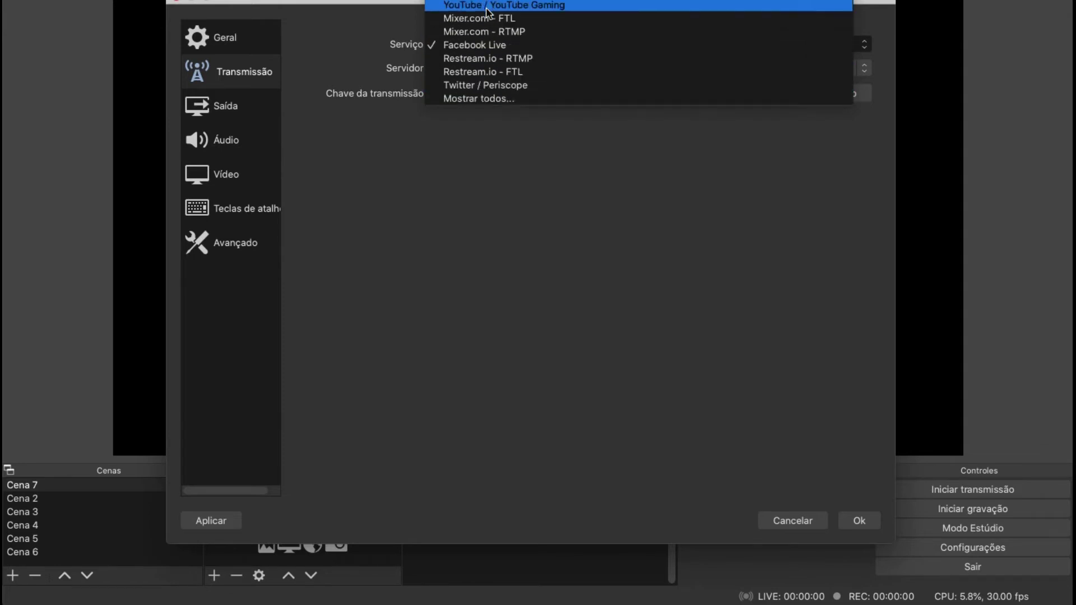
pyautogui.click(480, 46)
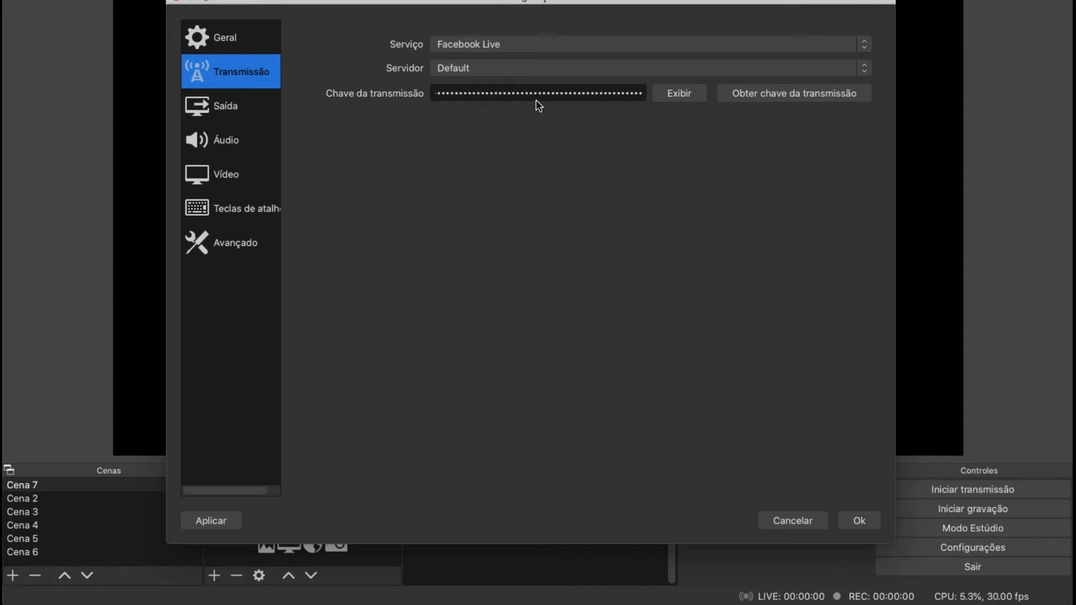
# In the output settings, choose the Movies folder as the recording path
pyautogui.click(194, 108)
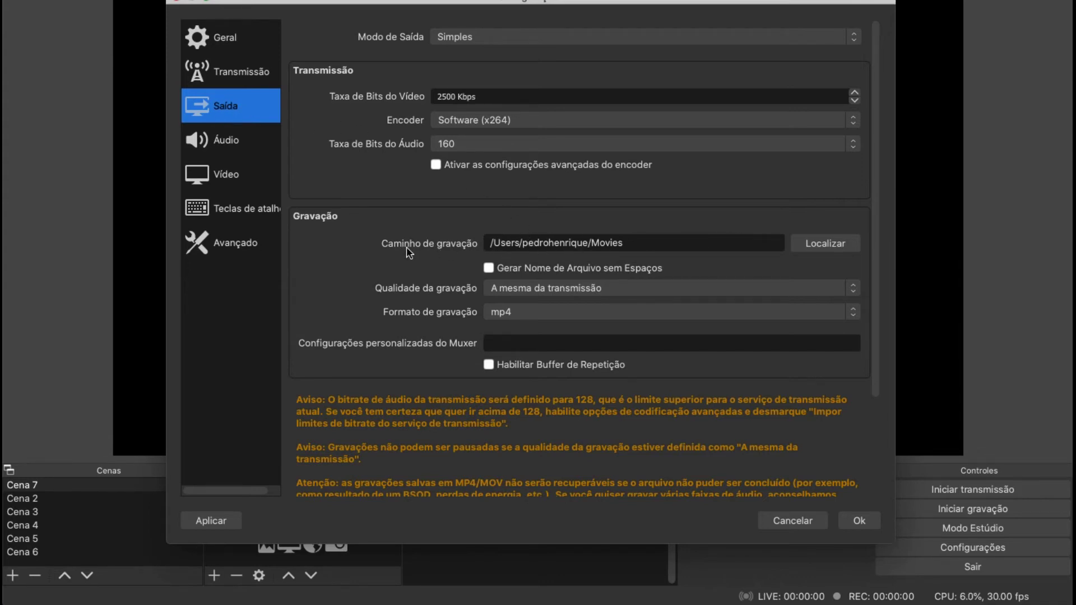
pyautogui.click(649, 247)
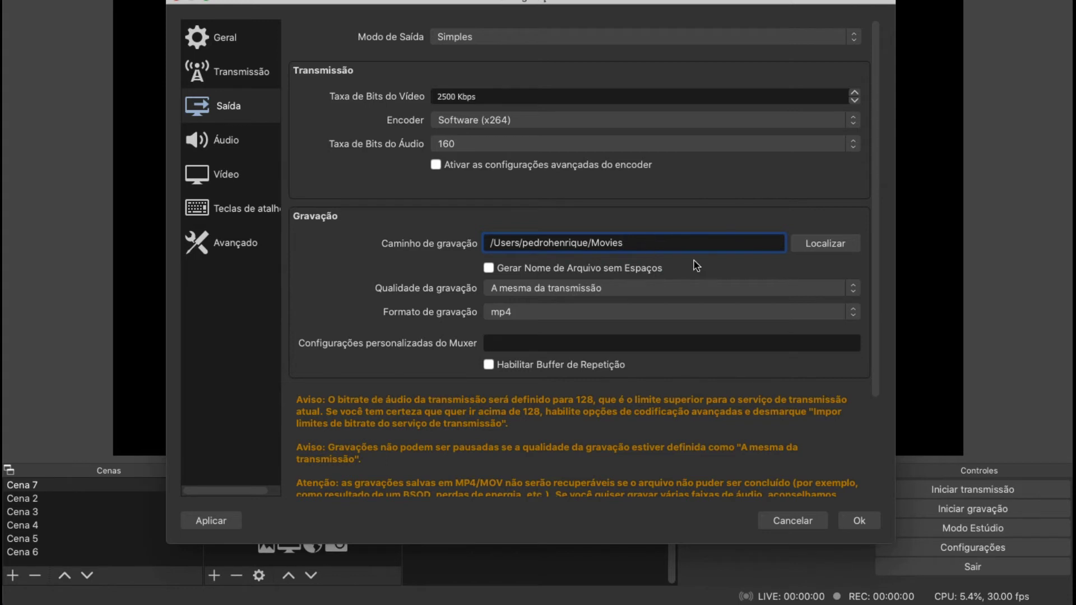
pyautogui.click(828, 246)
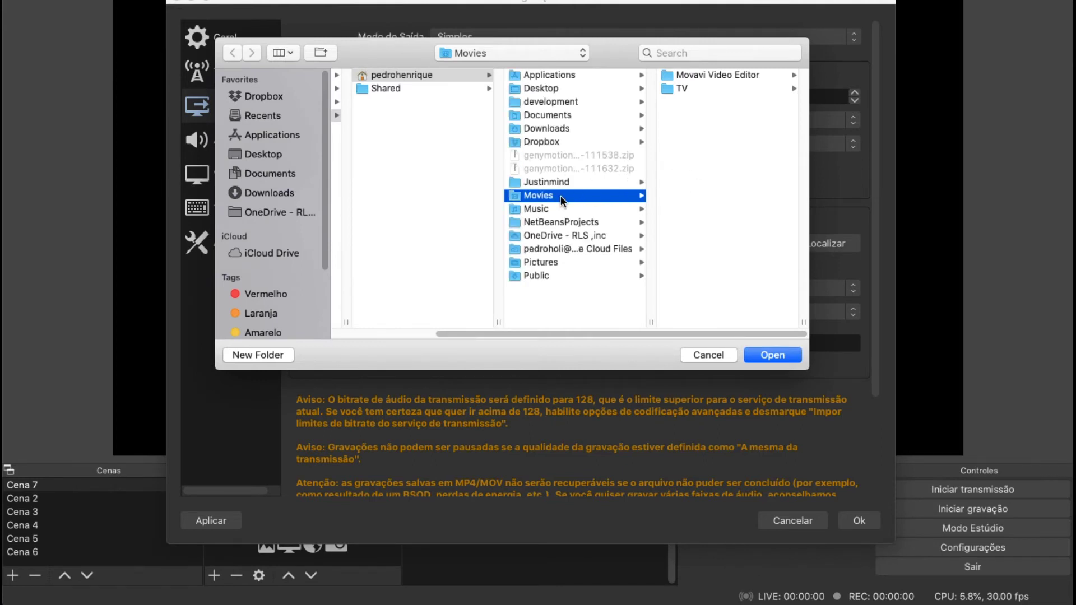
pyautogui.click(773, 357)
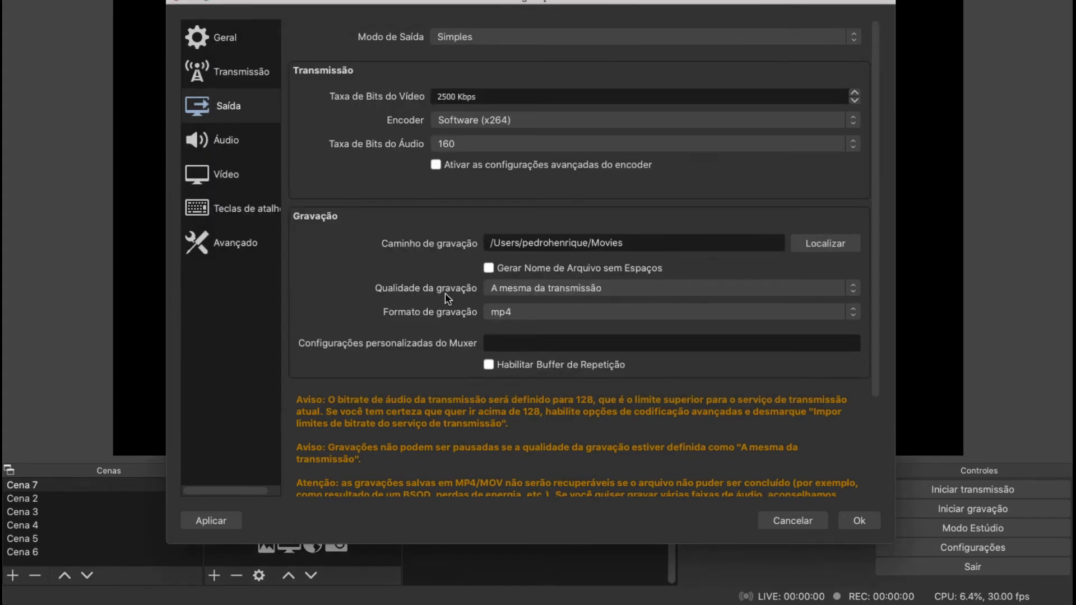
# Set the recording quality to "Qualidade indistinguível, Tamanho grande" and the recording format to mp4
pyautogui.click(549, 288)
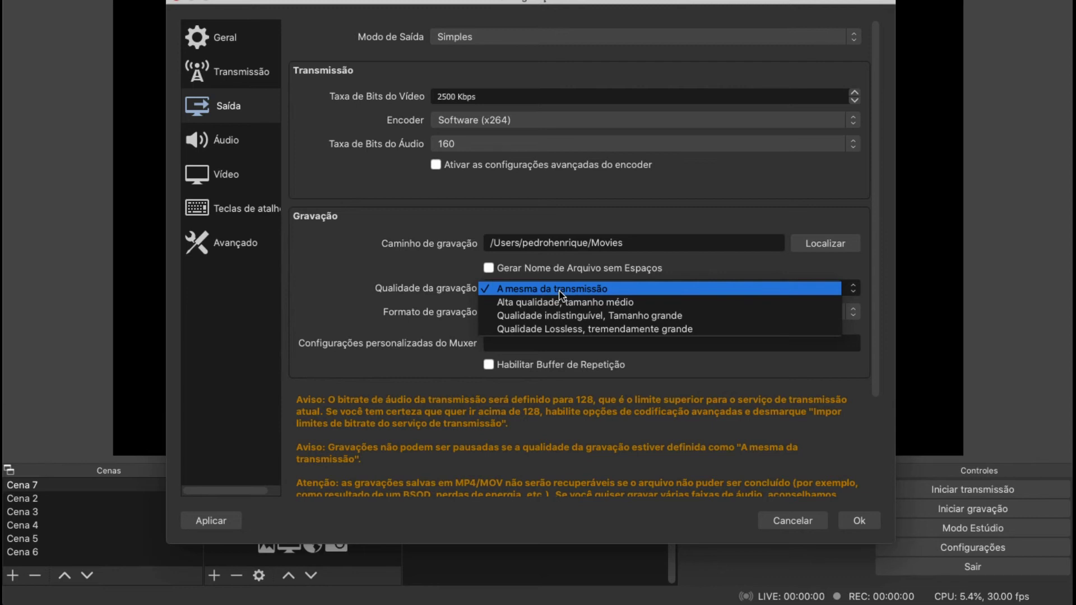
pyautogui.click(561, 315)
pyautogui.click(548, 313)
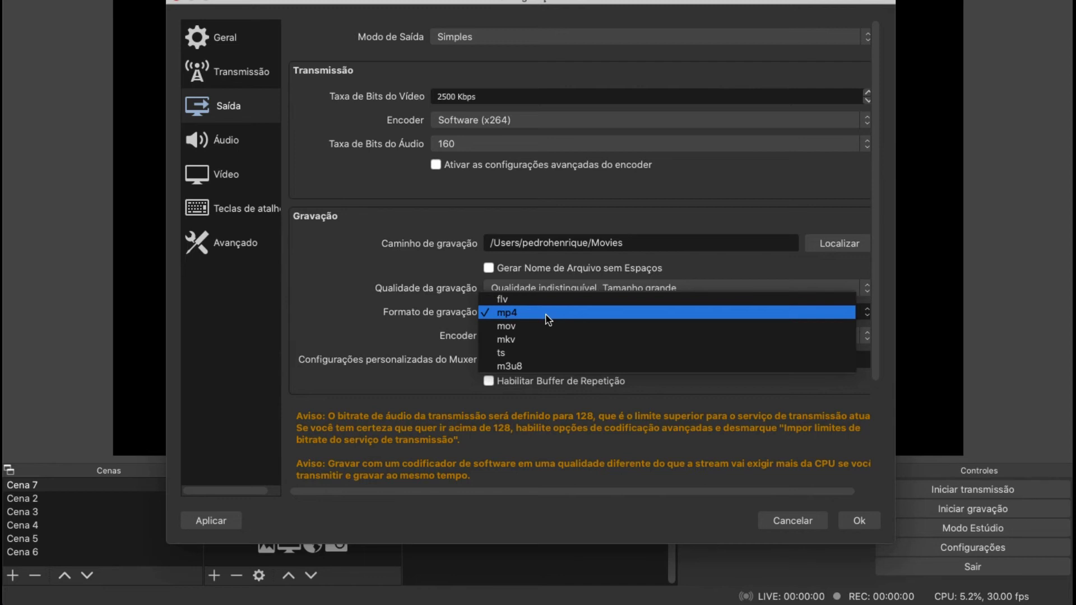
pyautogui.click(546, 318)
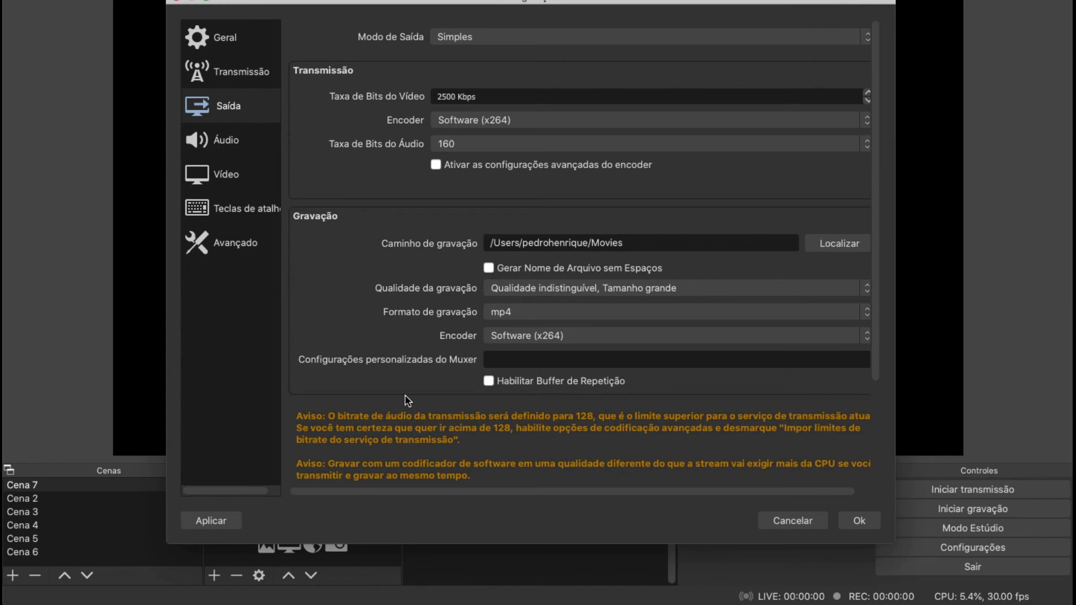
# Review the audio settings and the base resolution options in the video settings
pyautogui.click(227, 139)
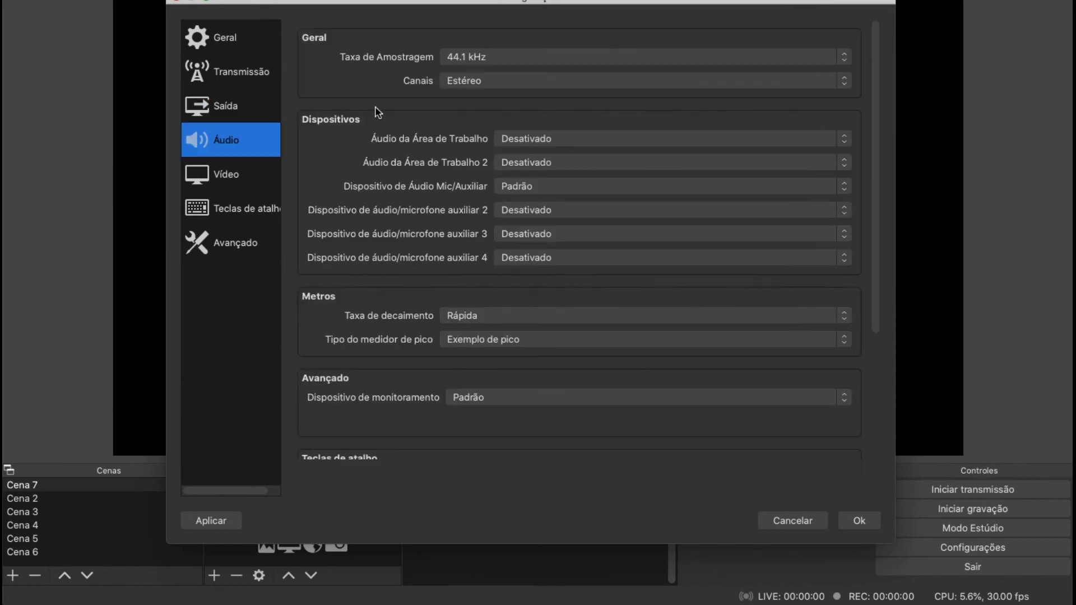
pyautogui.click(220, 175)
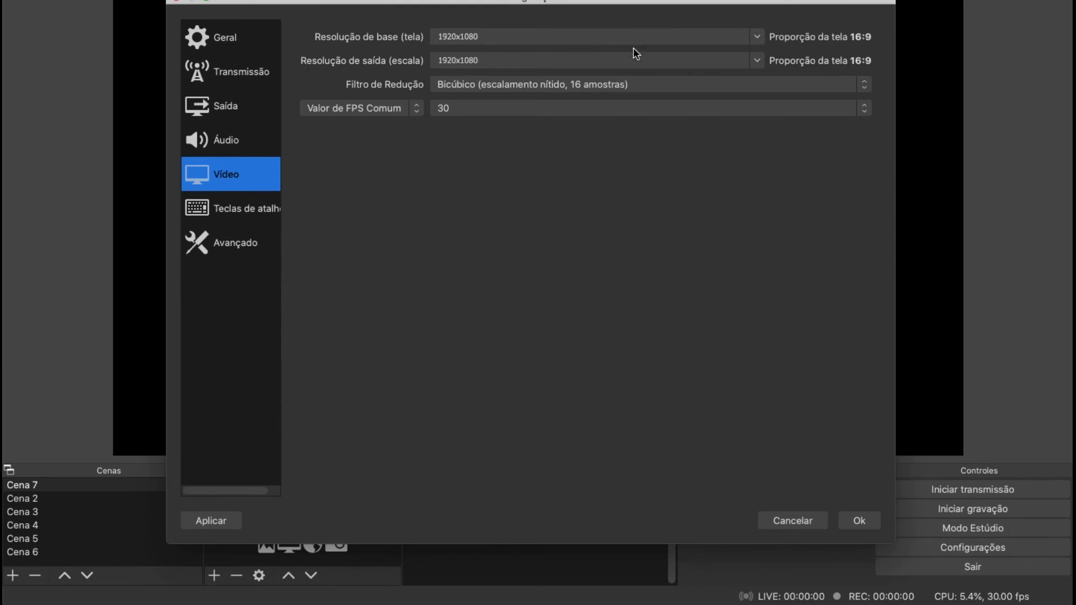
pyautogui.click(763, 41)
pyautogui.click(762, 42)
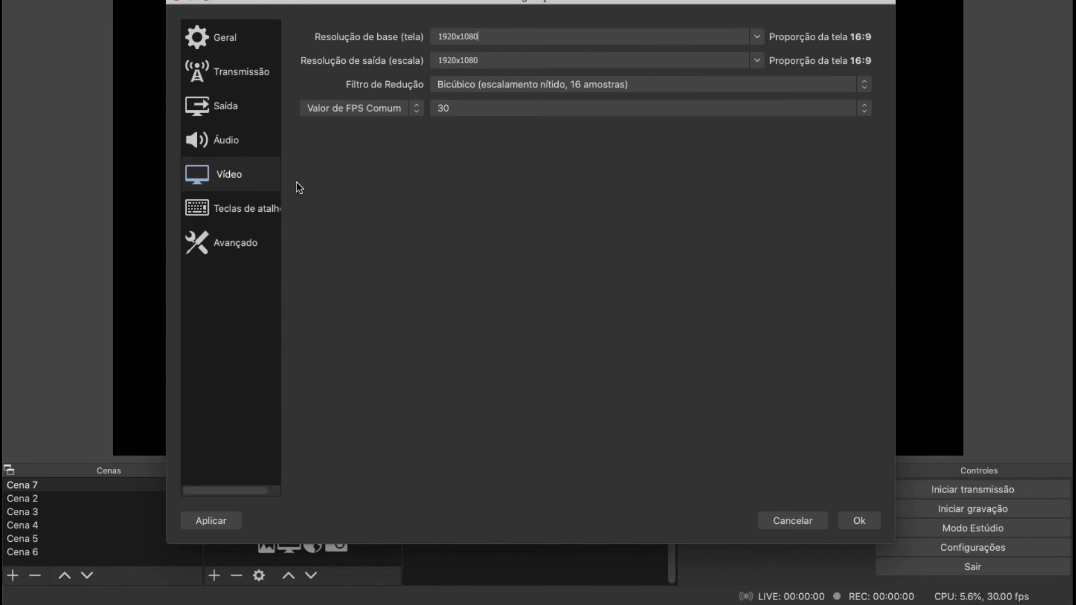
# In the hotkey settings, assign the key 1 to switching to the scene Cena 2
pyautogui.click(242, 209)
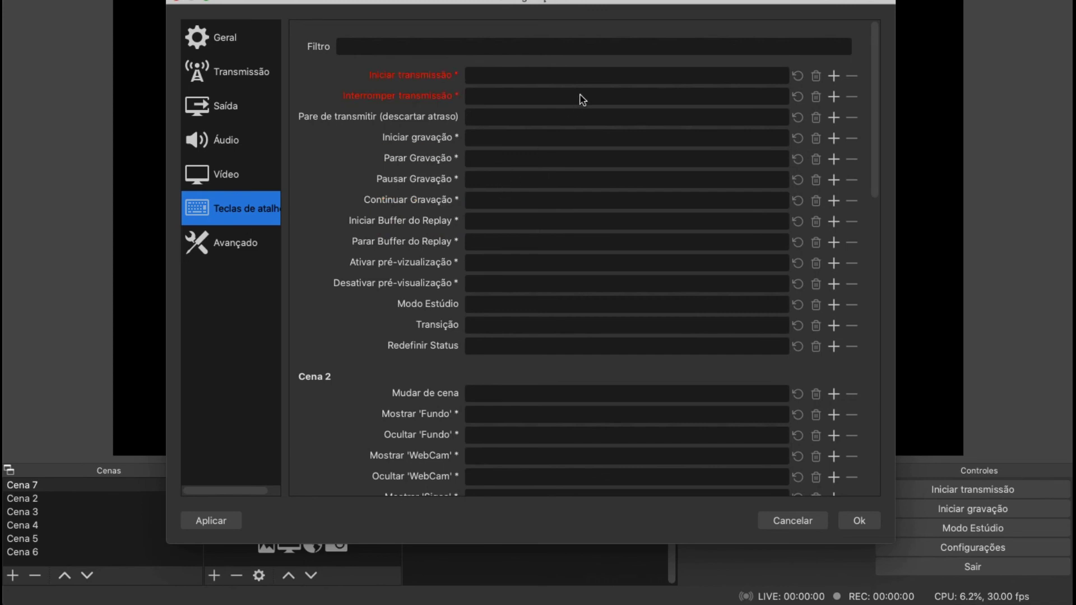
pyautogui.click(483, 163)
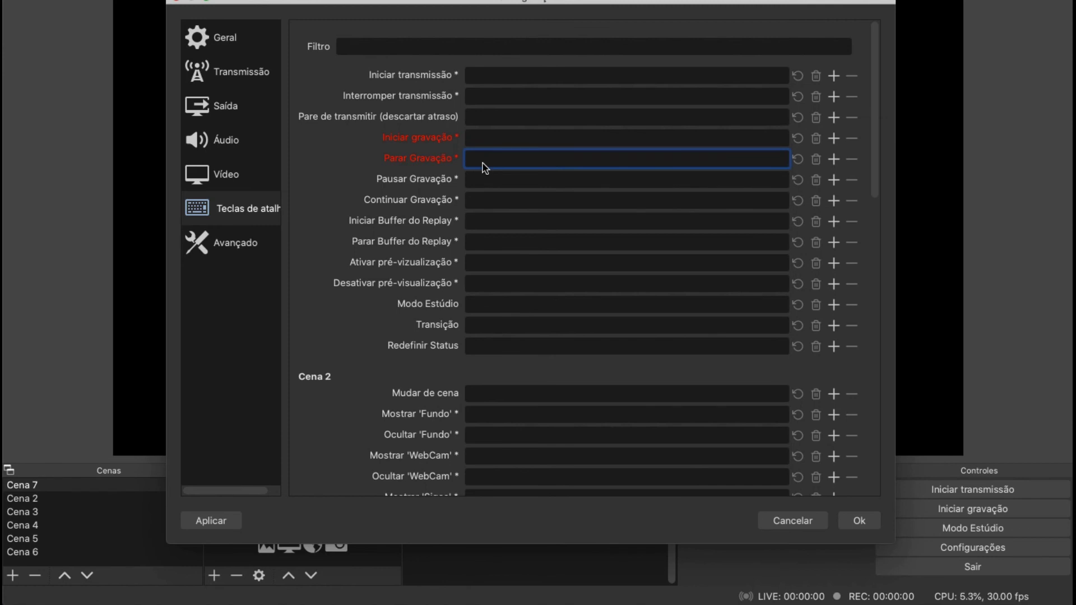
pyautogui.moveTo(485, 168)
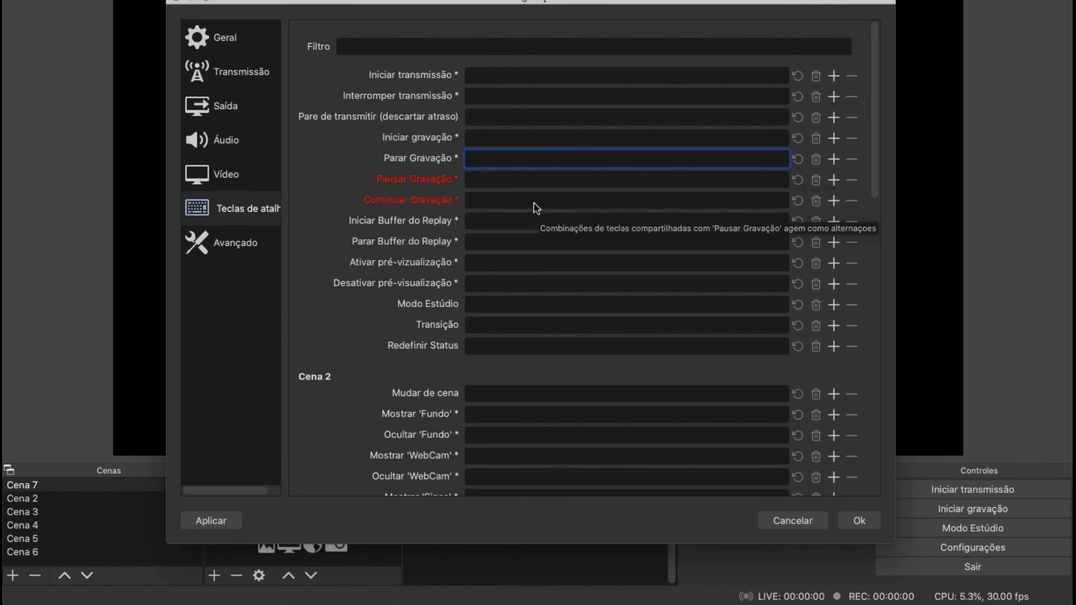
pyautogui.scroll(-2, 533, 201)
pyautogui.moveTo(533, 201)
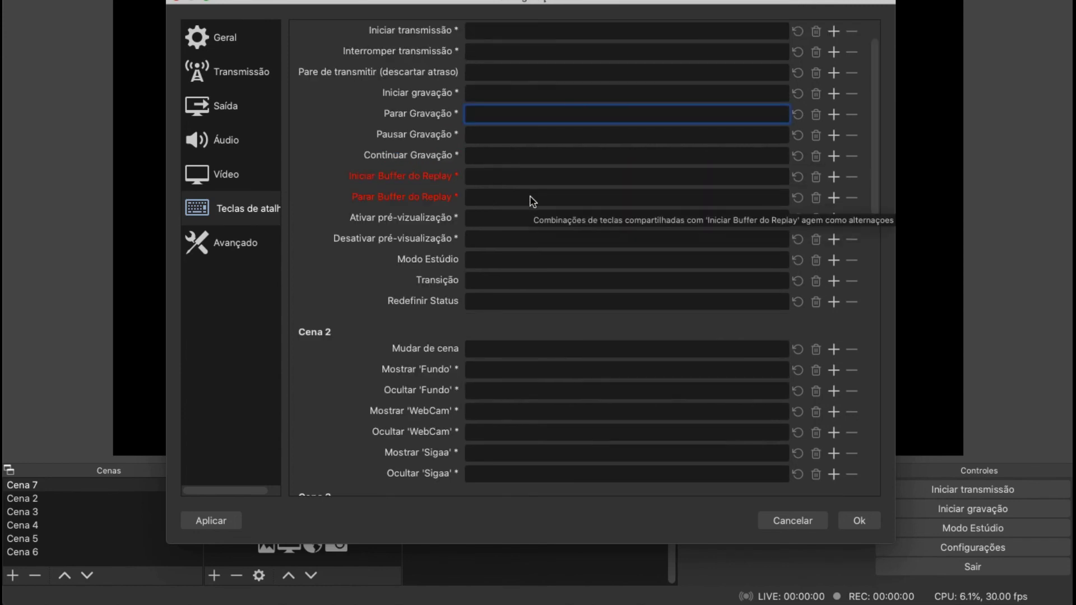
pyautogui.scroll(-4, 533, 202)
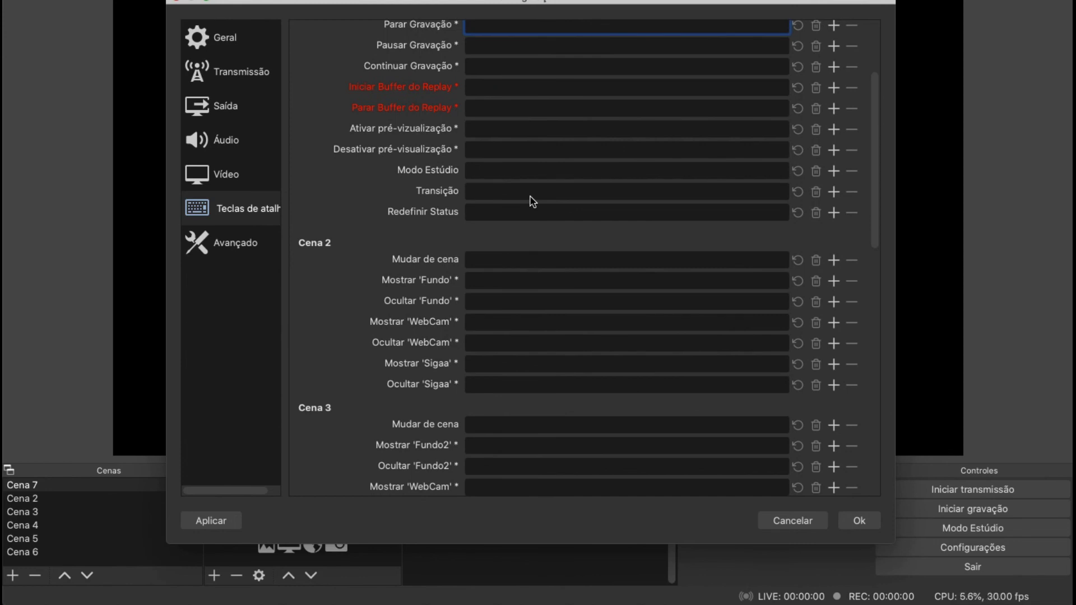
pyautogui.click(503, 262)
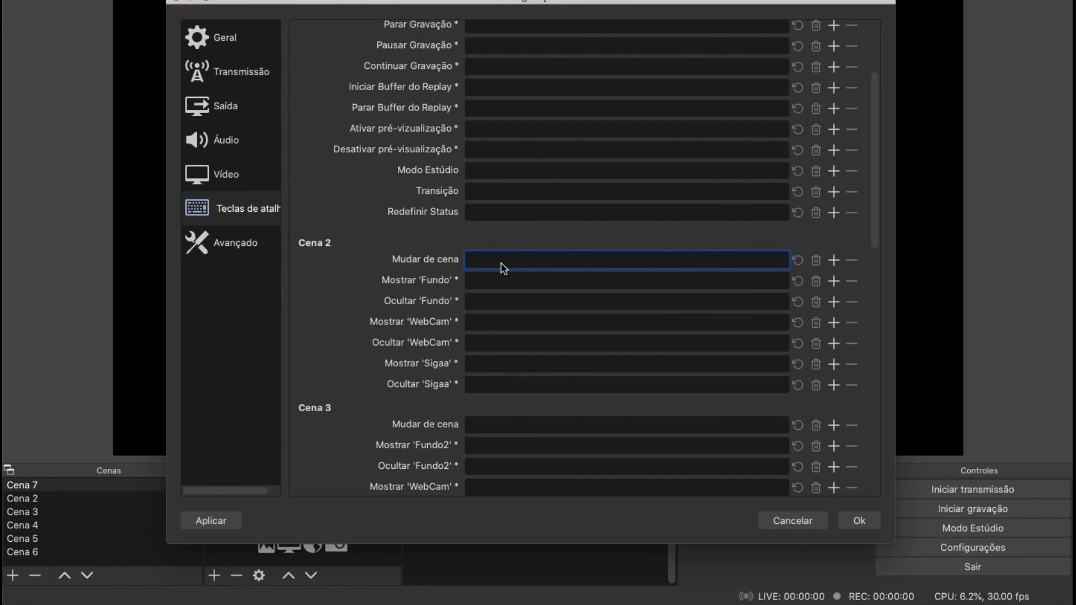
pyautogui.press('1')
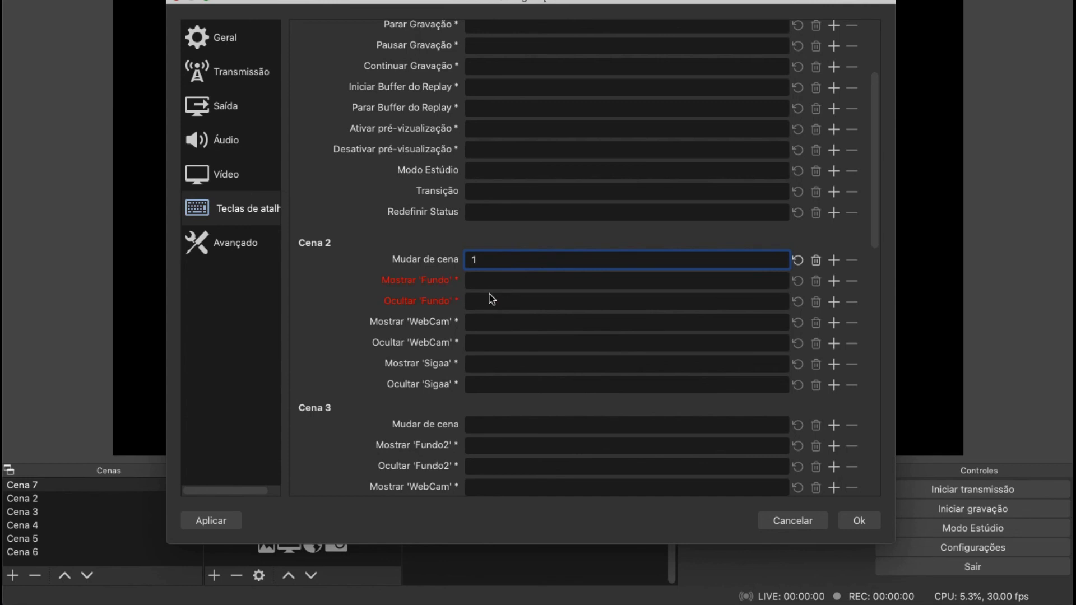
pyautogui.click(522, 288)
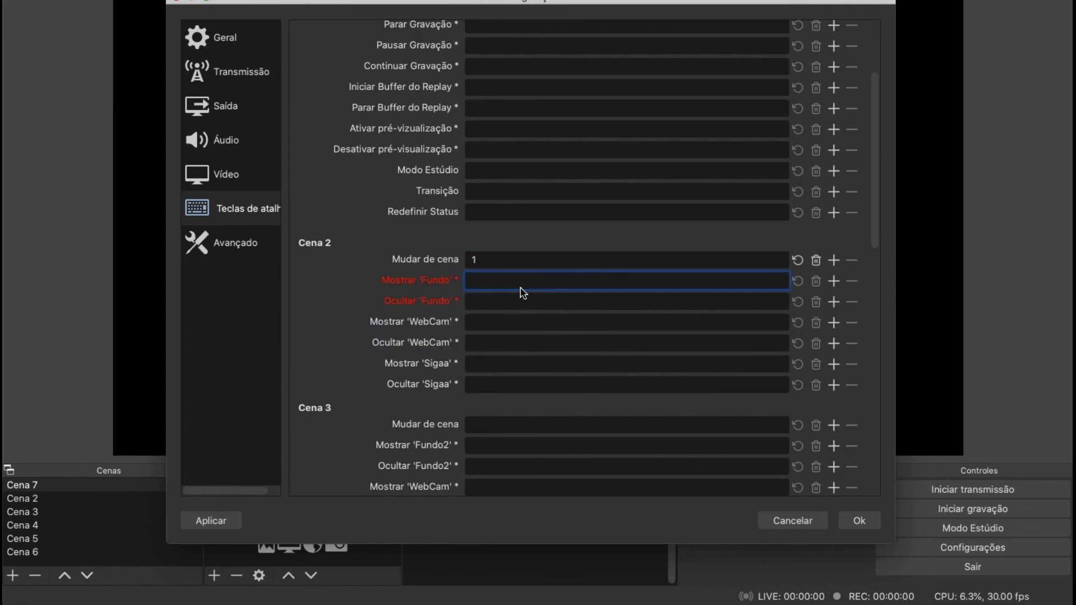
# Assign the hotkey 2 to switching to Cena 3 and the hotkey 3 to switching to Cena 4
pyautogui.scroll(-3, 522, 290)
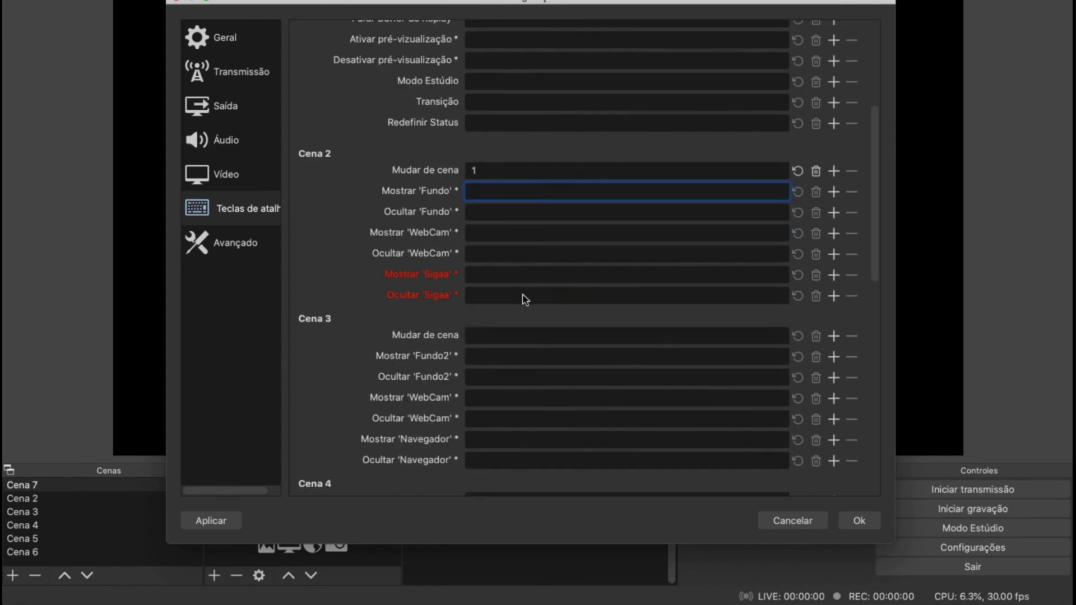
pyautogui.click(508, 338)
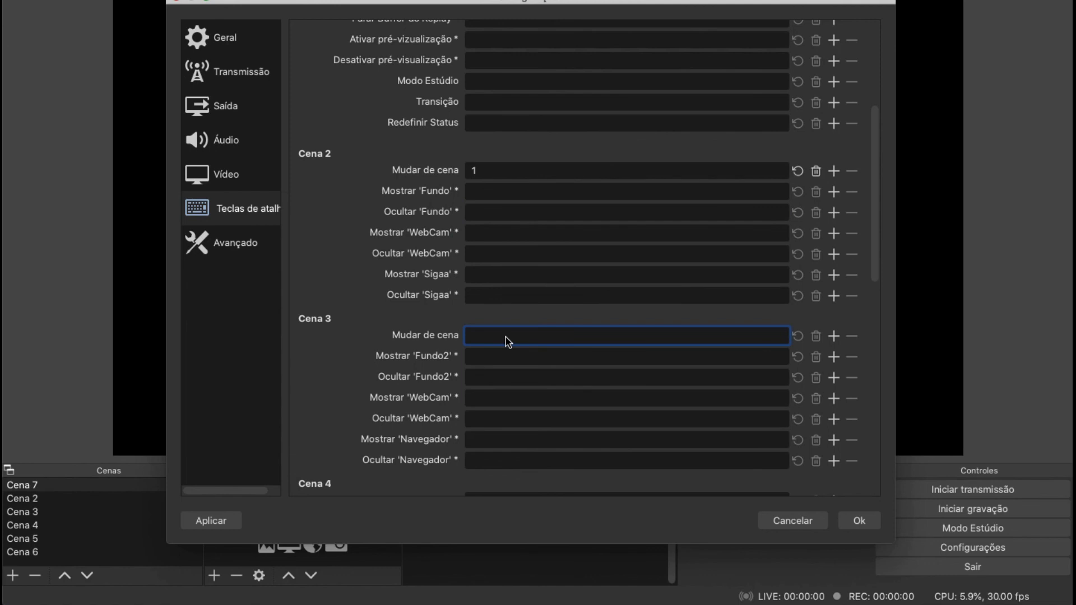
pyautogui.press('2')
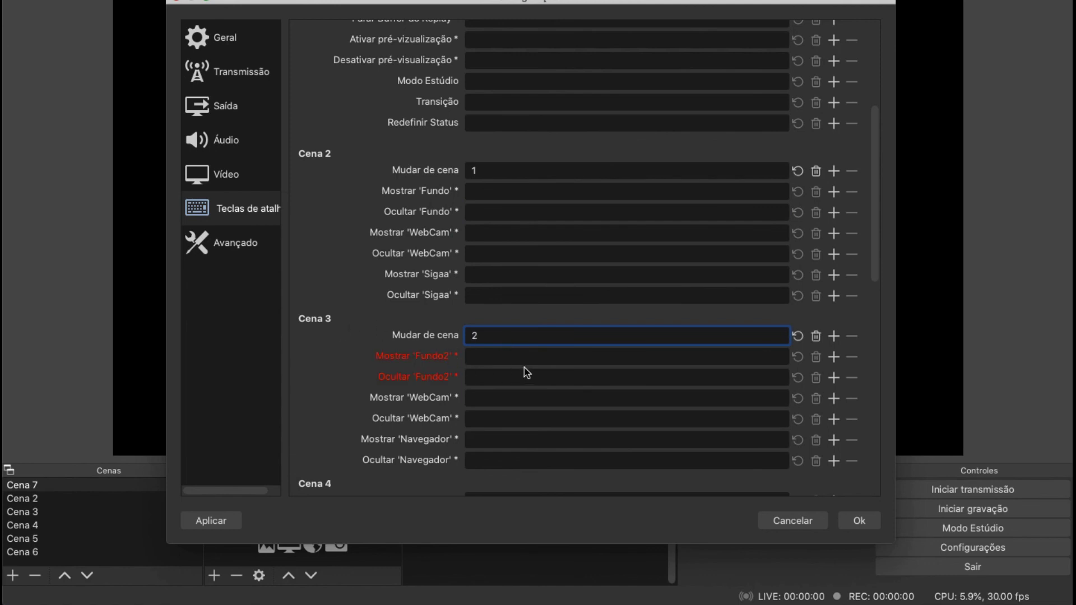
pyautogui.scroll(-3, 526, 373)
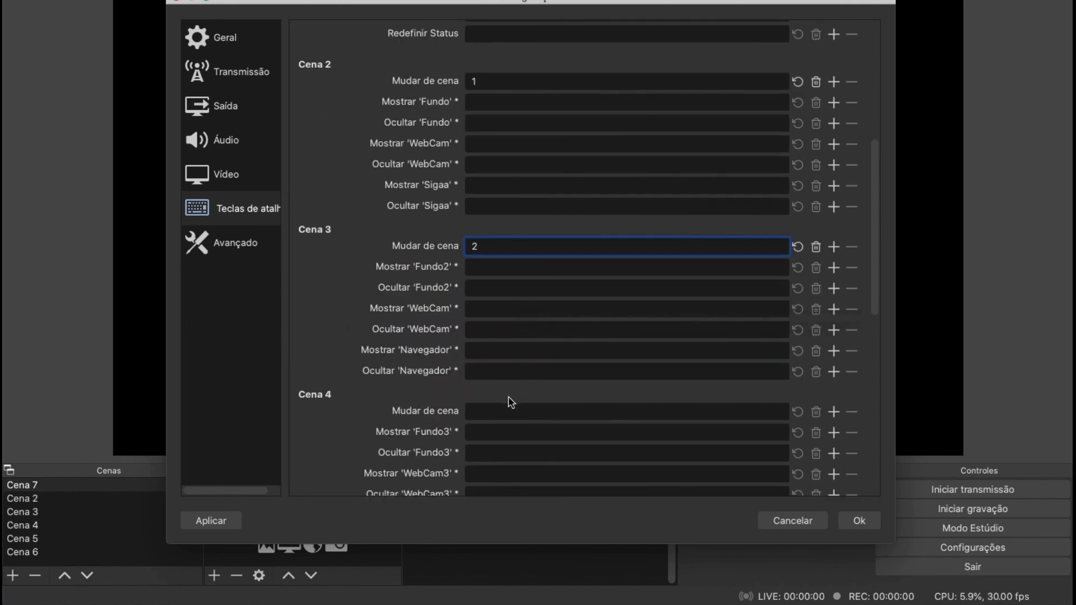
pyautogui.click(505, 412)
pyautogui.press('3')
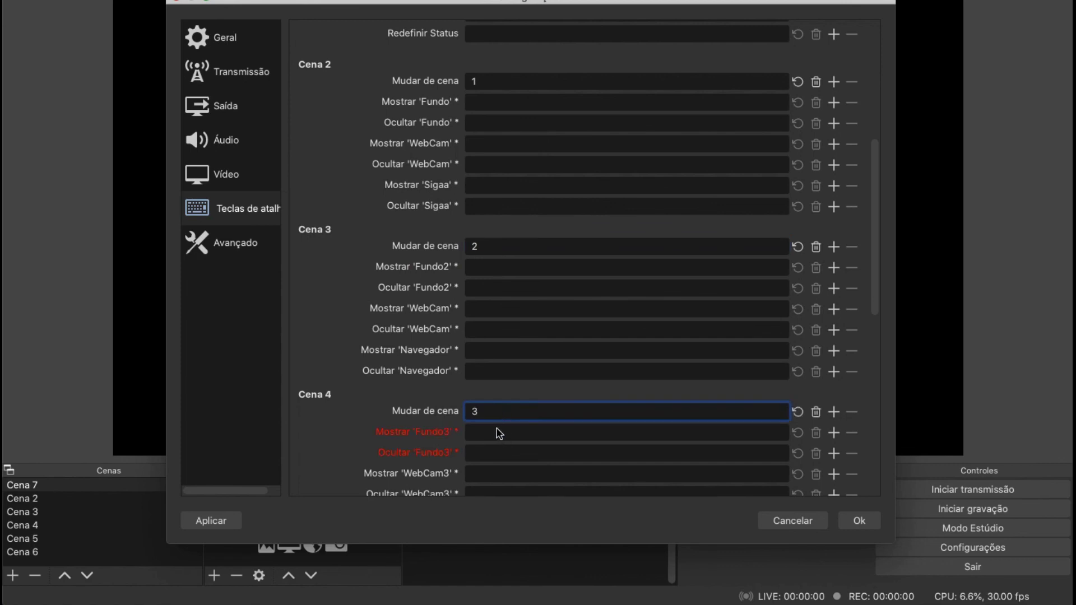
# Look over the advanced settings and save all the settings changes
pyautogui.scroll(-3, 519, 392)
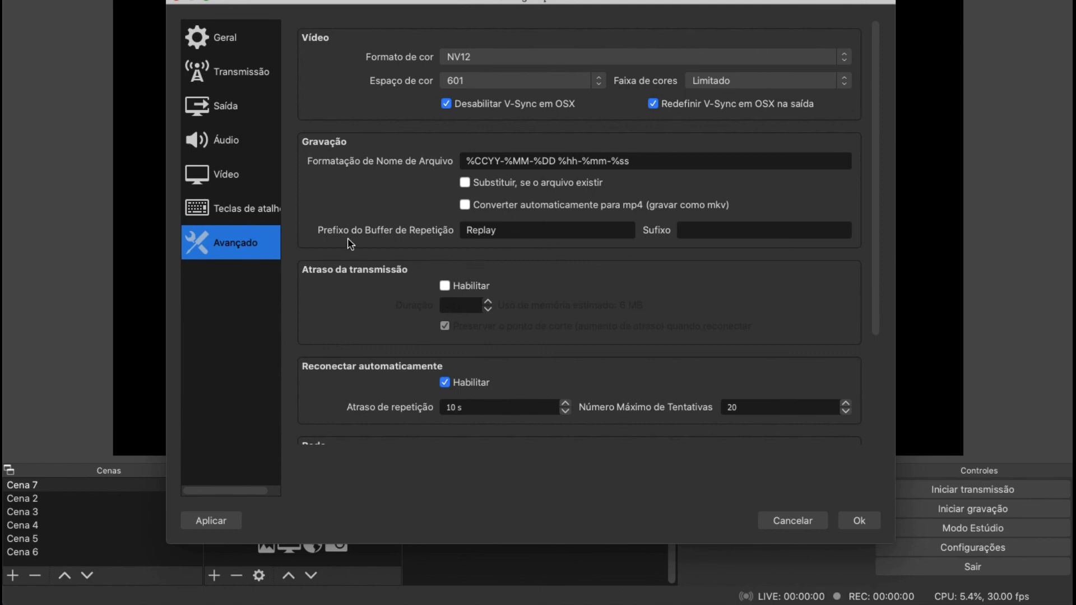
pyautogui.scroll(-2, 559, 247)
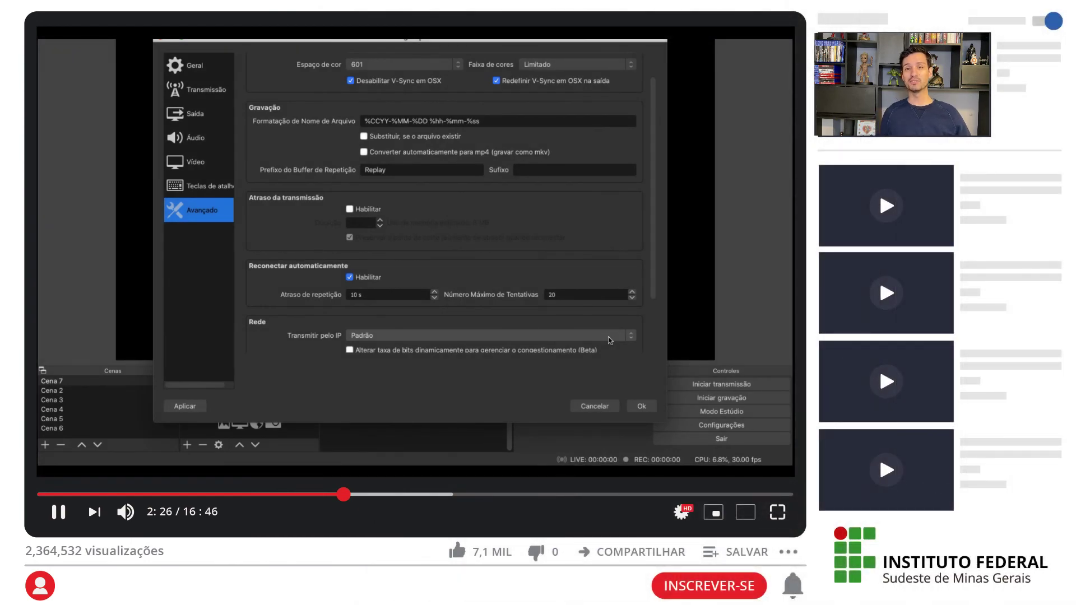
pyautogui.click(642, 407)
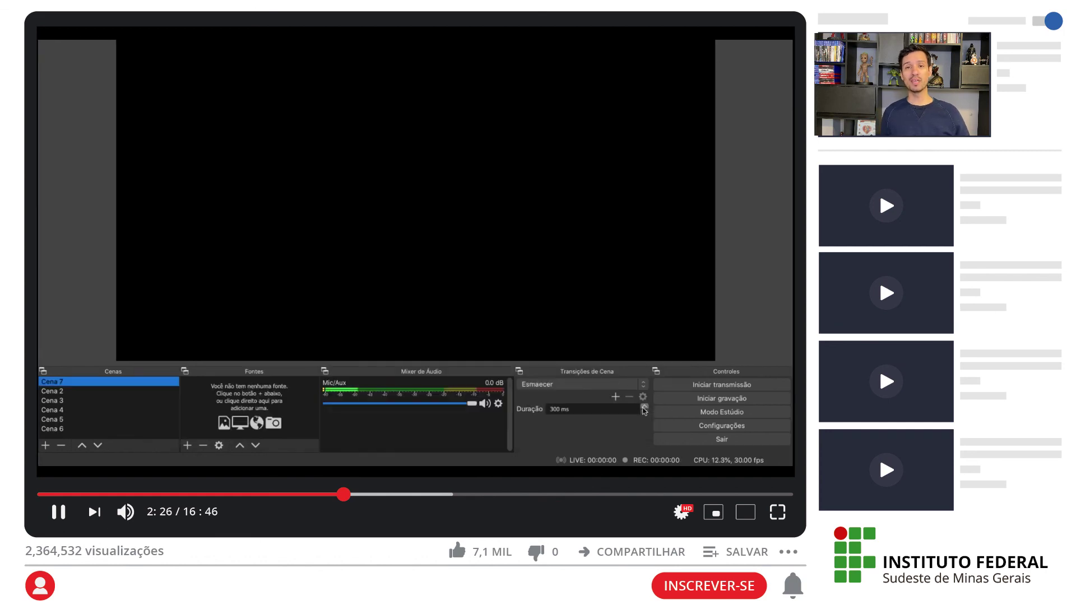